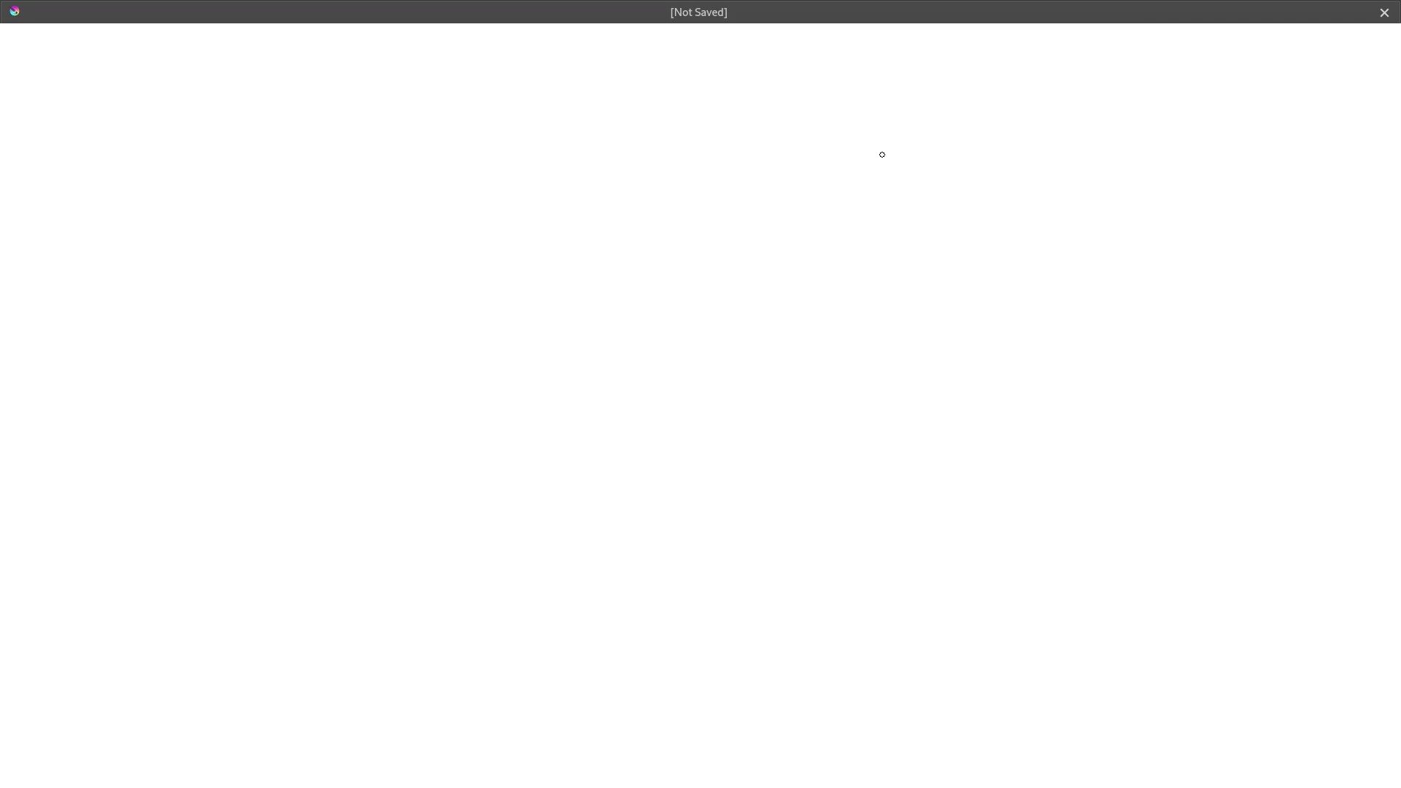
Step: Handwrite 'Alpine' in green at the upper right of the canvas
mouse_move(881, 158)
mouse_down()
mouse_move(913, 167)
mouse_move(910, 142)
mouse_up()
mouse_move(950, 108)
mouse_down()
mouse_move(939, 166)
mouse_move(979, 177)
mouse_up()
mouse_move(993, 115)
mouse_down()
mouse_move(1022, 172)
mouse_move(1042, 174)
mouse_up()
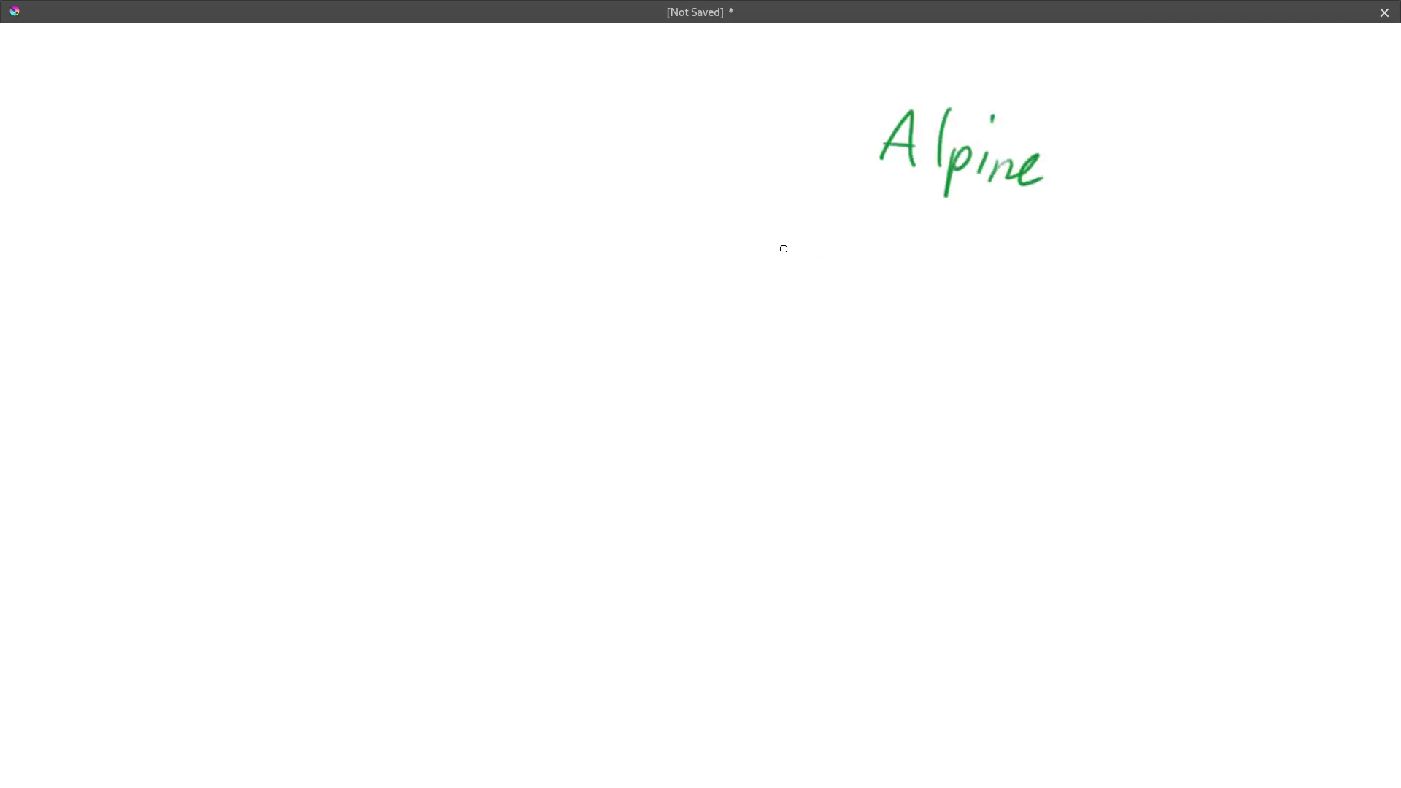
Step: Write the green channel labels FL, FR, RL and RB beneath Alpine
mouse_move(787, 227)
mouse_down()
mouse_move(781, 283)
mouse_move(819, 219)
mouse_up()
drag(792, 254, 811, 253)
mouse_move(830, 228)
mouse_down()
mouse_move(822, 246)
mouse_move(848, 280)
mouse_up()
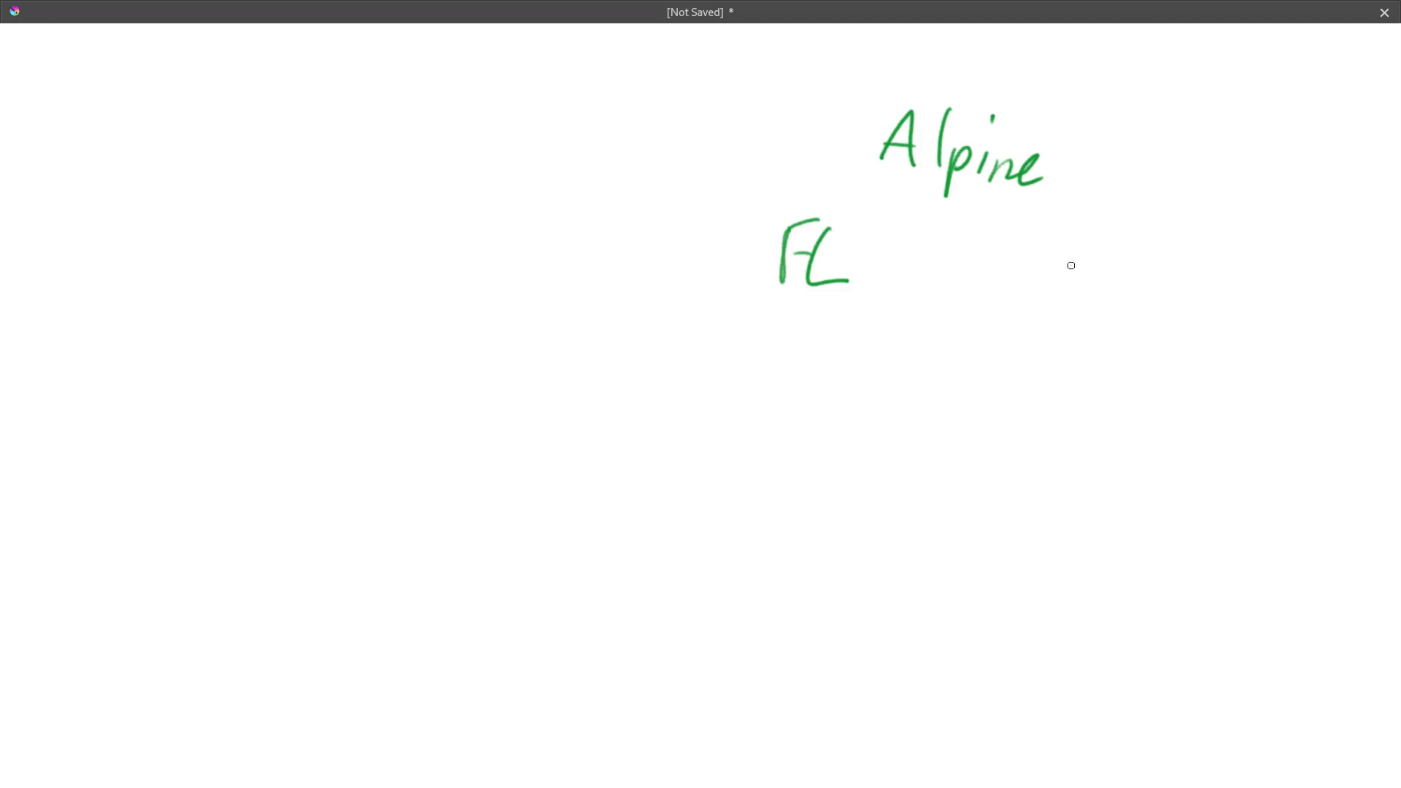
drag(1078, 233, 1080, 290)
mouse_move(1077, 233)
mouse_down()
mouse_move(1100, 231)
mouse_move(1097, 255)
mouse_up()
drag(1115, 240, 1116, 293)
mouse_move(1116, 241)
mouse_down()
mouse_move(1123, 282)
mouse_move(1150, 307)
mouse_up()
mouse_move(792, 443)
mouse_down()
mouse_move(792, 496)
mouse_move(830, 499)
mouse_up()
drag(850, 438, 883, 494)
mouse_move(1098, 443)
mouse_down()
mouse_move(1099, 499)
mouse_move(1130, 502)
mouse_up()
drag(1150, 445, 1150, 496)
drag(1149, 442, 1153, 497)
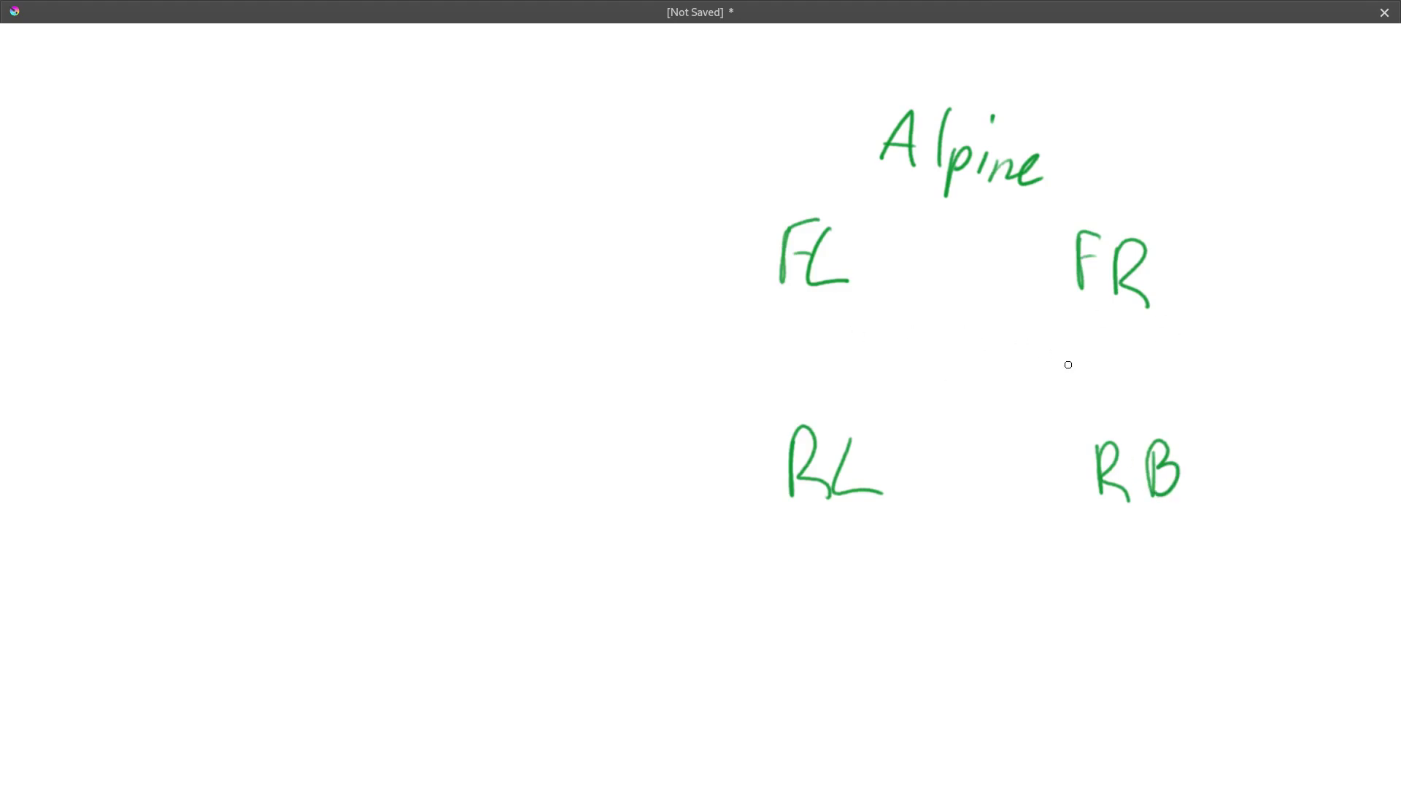
Step: Write 'Factory Amp' in red at the top left
drag(96, 92, 97, 167)
drag(93, 91, 134, 89)
mouse_move(102, 126)
mouse_down()
mouse_move(123, 126)
mouse_move(156, 188)
mouse_up()
mouse_move(189, 86)
mouse_down()
mouse_move(171, 182)
mouse_move(216, 191)
mouse_move(238, 164)
mouse_up()
mouse_move(239, 156)
mouse_down()
mouse_move(258, 157)
mouse_move(195, 230)
mouse_up()
drag(157, 140, 213, 134)
mouse_move(312, 192)
mouse_down()
mouse_move(357, 191)
mouse_move(360, 169)
mouse_up()
mouse_move(363, 194)
mouse_down()
mouse_move(372, 175)
mouse_move(403, 194)
mouse_up()
mouse_move(410, 175)
mouse_down()
mouse_move(413, 227)
mouse_move(406, 191)
mouse_up()
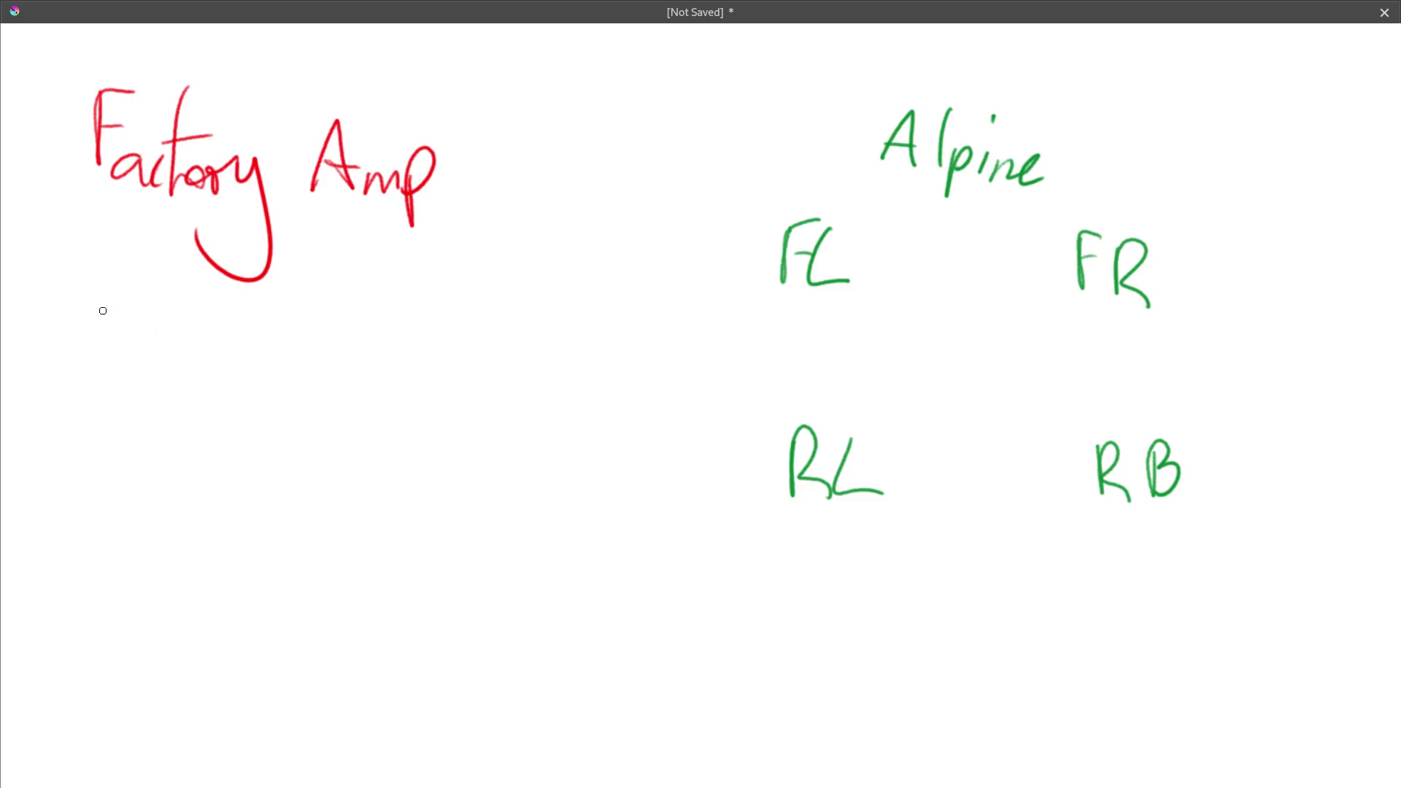
Step: Write 'FL = FL Treble' in red below Factory Amp
drag(98, 295, 100, 360)
mouse_move(98, 295)
mouse_down()
mouse_move(130, 295)
mouse_move(132, 322)
mouse_up()
mouse_move(136, 302)
mouse_down()
mouse_move(135, 369)
mouse_move(169, 363)
mouse_up()
drag(218, 314, 284, 348)
mouse_move(284, 293)
mouse_down()
mouse_move(305, 288)
mouse_move(308, 314)
mouse_up()
mouse_move(330, 287)
mouse_down()
mouse_move(317, 350)
mouse_move(354, 342)
mouse_up()
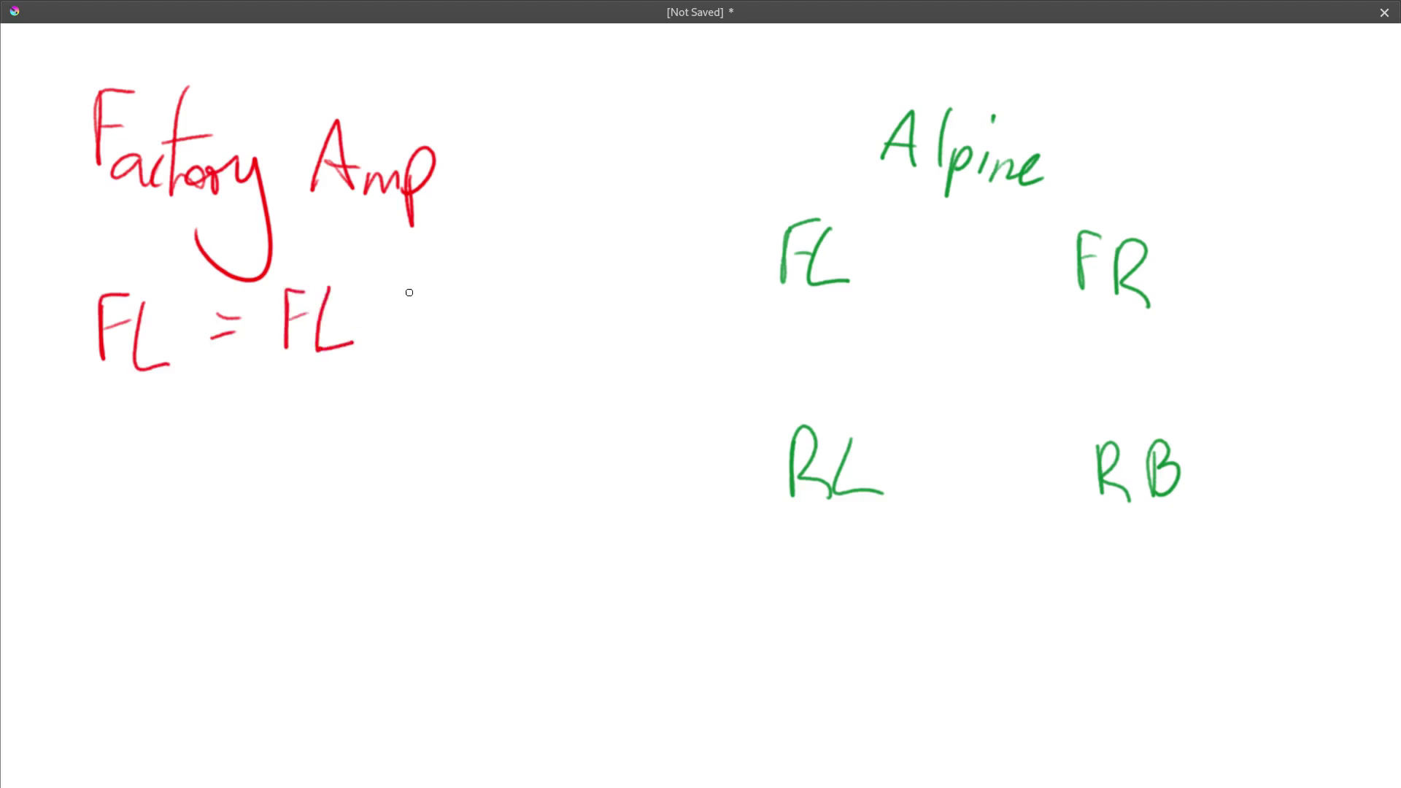
drag(410, 292, 414, 339)
drag(380, 275, 426, 273)
drag(417, 318, 458, 332)
mouse_move(464, 264)
mouse_down()
mouse_move(486, 318)
mouse_move(471, 340)
mouse_up()
drag(503, 257, 500, 350)
drag(507, 340, 532, 328)
Step: Add 'FL Bass' in red on the line beneath FL Treble
drag(297, 365, 297, 405)
drag(295, 364, 425, 417)
mouse_move(419, 361)
mouse_down()
mouse_move(431, 416)
mouse_move(470, 422)
mouse_move(478, 409)
mouse_move(475, 421)
mouse_up()
mouse_move(515, 386)
mouse_down()
mouse_move(500, 406)
mouse_move(511, 422)
mouse_up()
Step: Write 'FB = FR Treble' in red at the lower left
mouse_move(96, 500)
mouse_down()
mouse_move(108, 556)
mouse_move(124, 492)
mouse_up()
drag(108, 529, 135, 519)
drag(143, 509, 146, 549)
drag(138, 496, 170, 552)
drag(207, 505, 232, 501)
drag(210, 525, 233, 520)
drag(289, 473, 293, 524)
mouse_move(283, 476)
mouse_down()
mouse_move(310, 471)
mouse_move(321, 492)
mouse_up()
mouse_move(324, 479)
mouse_down()
mouse_move(323, 508)
mouse_move(332, 497)
mouse_up()
drag(333, 496, 362, 524)
drag(413, 477, 438, 458)
mouse_move(446, 516)
mouse_down()
mouse_move(471, 487)
mouse_move(508, 496)
mouse_up()
mouse_move(499, 447)
mouse_down()
mouse_move(511, 511)
mouse_move(563, 502)
mouse_up()
Step: Add 'FR Bass' in red beneath FR Treble
drag(295, 547, 299, 600)
mouse_move(293, 556)
mouse_down()
mouse_move(325, 560)
mouse_move(342, 597)
mouse_up()
drag(343, 549, 383, 603)
mouse_move(425, 562)
mouse_down()
mouse_move(440, 612)
mouse_move(482, 595)
mouse_move(488, 615)
mouse_up()
mouse_move(514, 578)
mouse_down()
mouse_move(494, 617)
mouse_move(515, 618)
mouse_up()
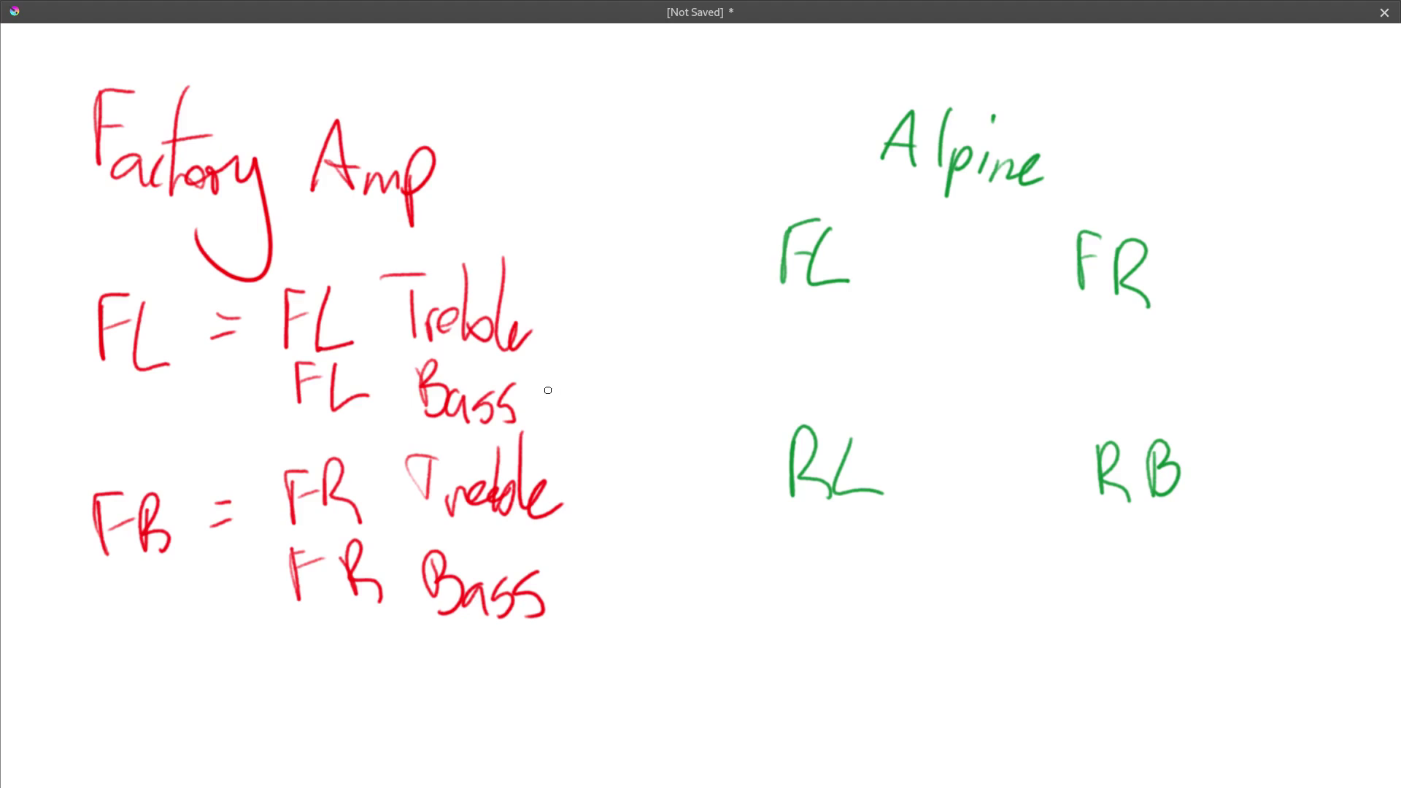
drag(536, 397, 776, 286)
mouse_move(535, 287)
mouse_down()
mouse_move(657, 219)
mouse_move(907, 212)
mouse_move(1070, 281)
mouse_up()
drag(571, 603, 784, 510)
mouse_move(583, 468)
mouse_down()
mouse_move(1001, 401)
mouse_move(1092, 442)
mouse_up()
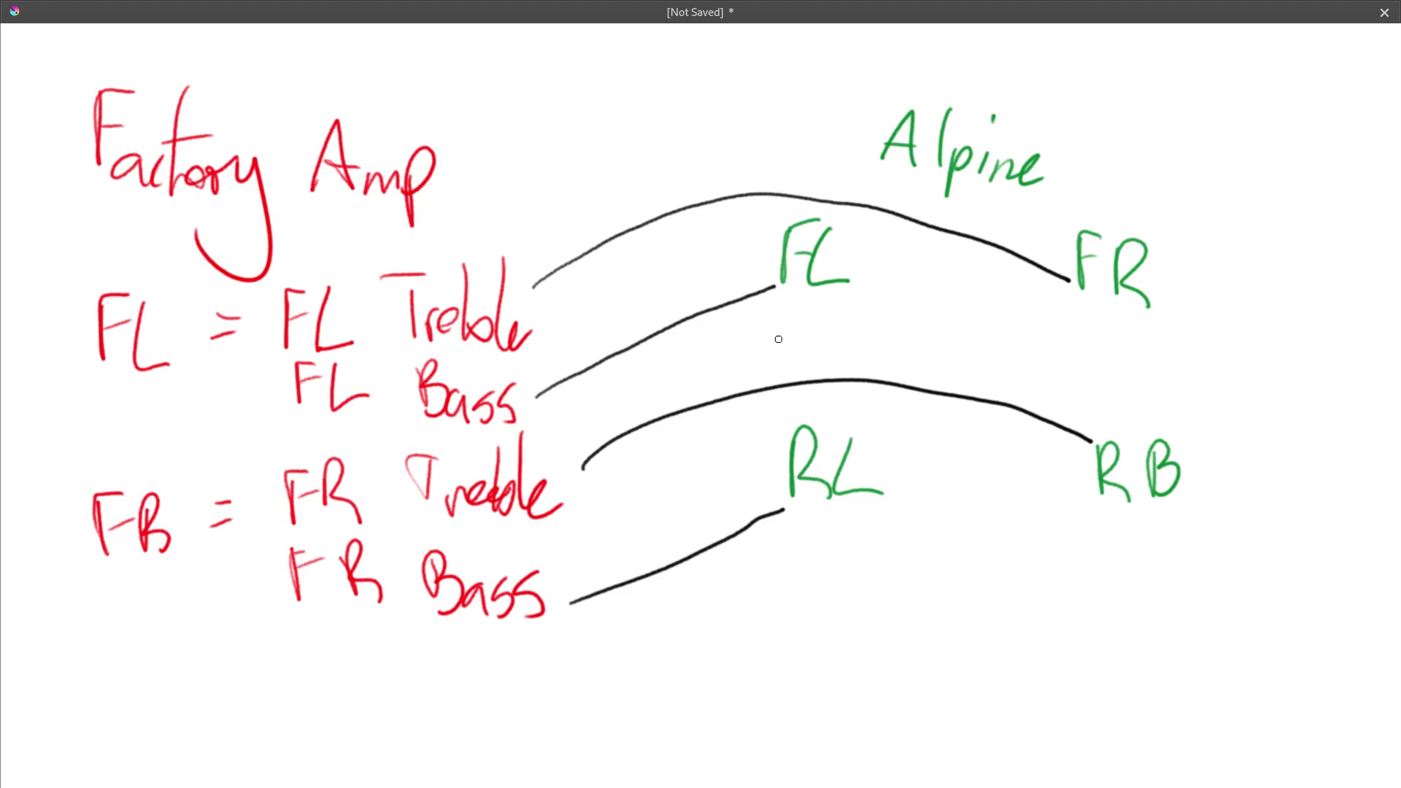
key(ctrl+z)
key(ctrl+z)
key(ctrl+z)
key(ctrl+z)
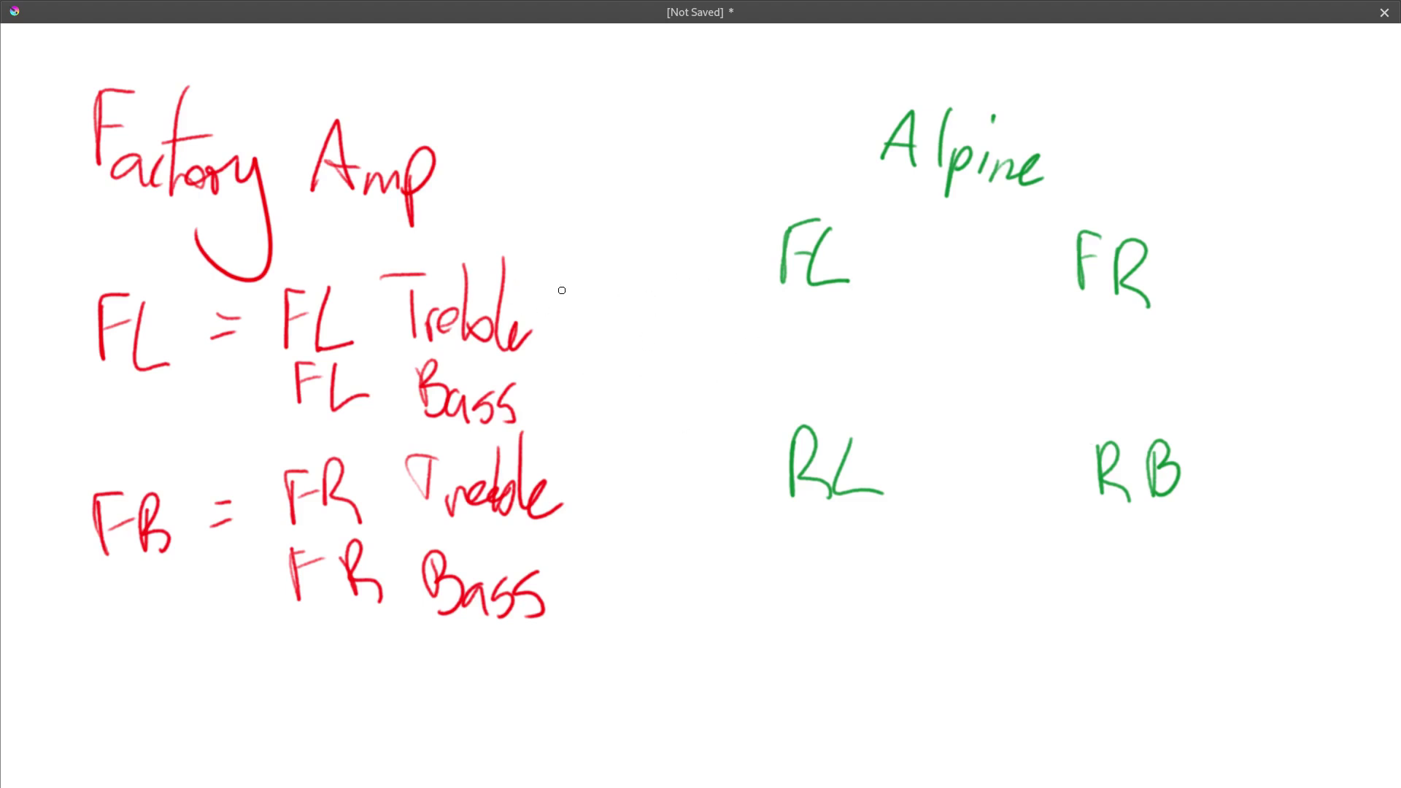
Step: Draw a purple stroke beside Treble/Bass, then erase it along with green FL, FR and RL
mouse_move(531, 398)
mouse_down()
mouse_move(594, 313)
mouse_move(746, 273)
mouse_up()
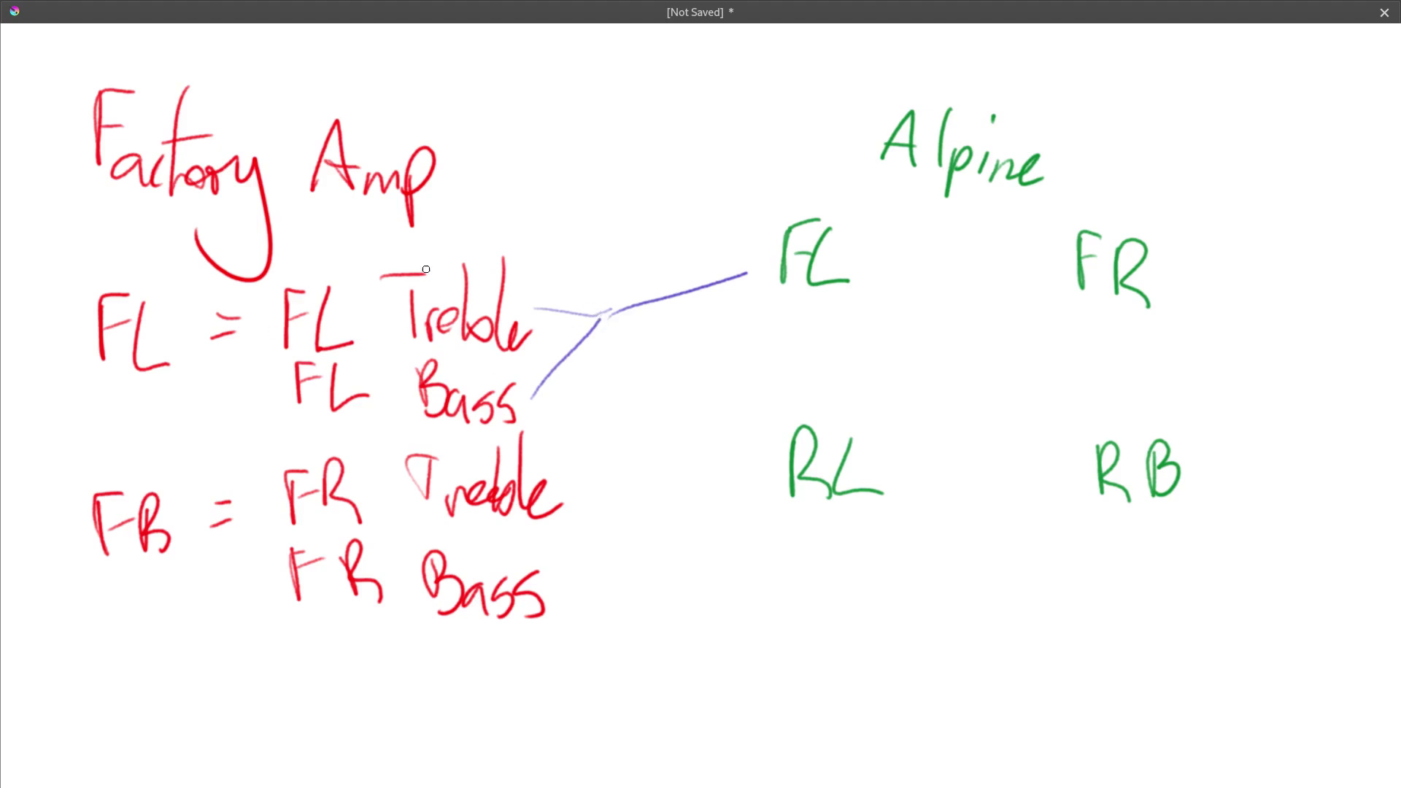
drag(446, 261, 1122, 245)
mouse_move(852, 449)
mouse_down()
mouse_move(839, 482)
mouse_move(810, 438)
mouse_move(792, 482)
mouse_move(801, 501)
mouse_move(824, 483)
mouse_move(878, 484)
mouse_up()
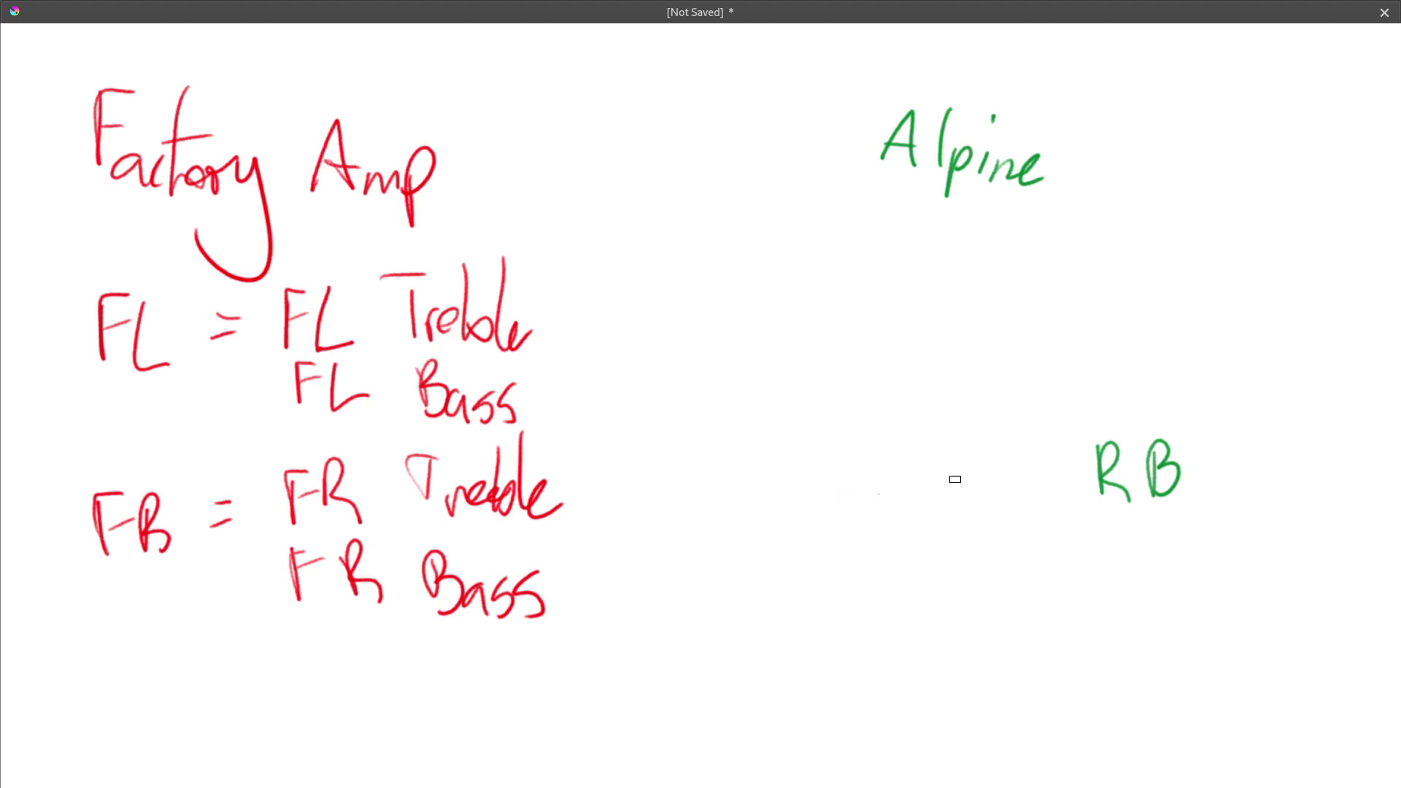
Step: Erase RB and write 'Low Level RCA' in purple below Alpine
mouse_move(1104, 442)
mouse_down()
mouse_move(1108, 497)
mouse_move(1117, 482)
mouse_move(1147, 500)
mouse_move(1166, 467)
mouse_move(1162, 500)
mouse_move(1158, 429)
mouse_up()
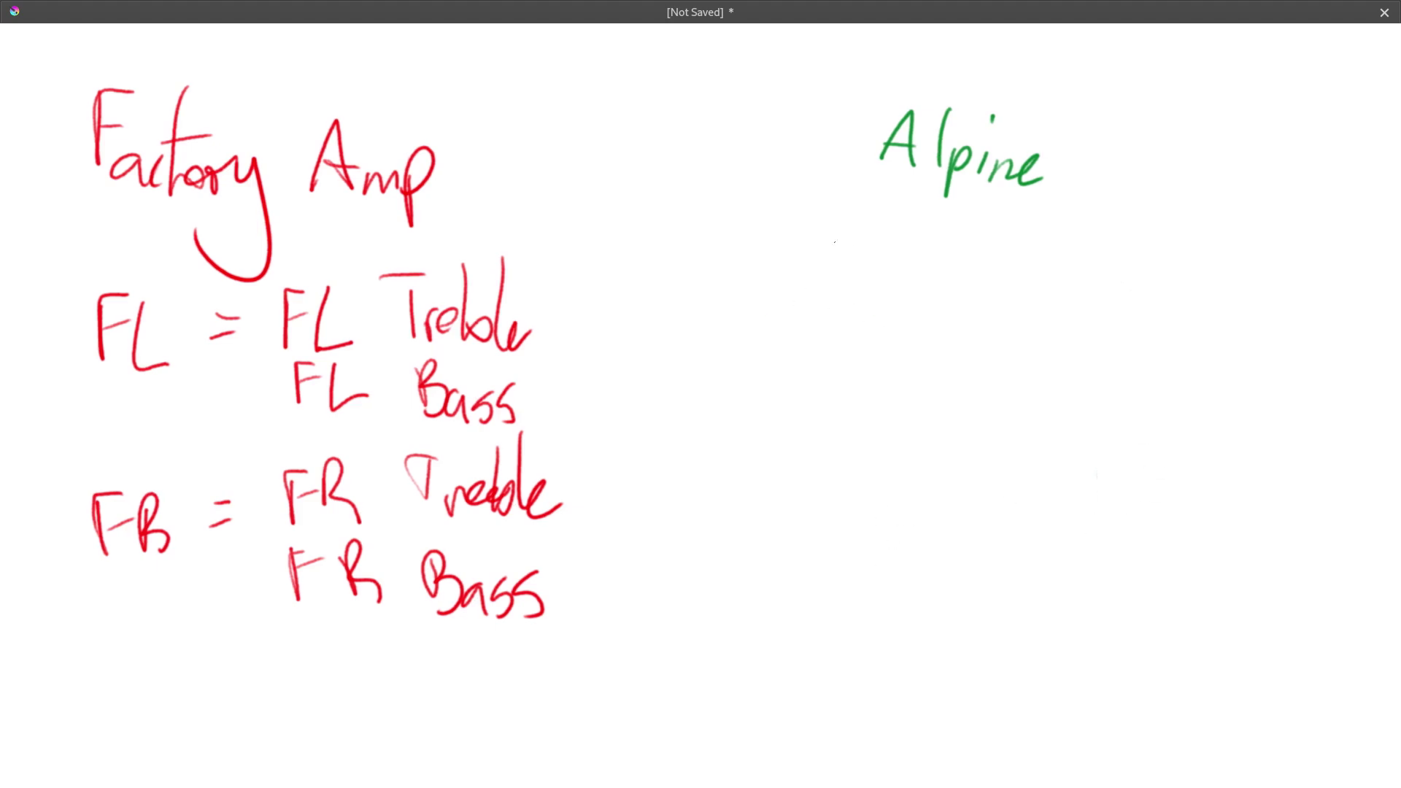
mouse_move(834, 239)
mouse_down()
mouse_move(849, 300)
mouse_move(873, 279)
mouse_up()
mouse_move(883, 276)
mouse_down()
mouse_move(898, 286)
mouse_move(926, 268)
mouse_up()
mouse_move(1051, 246)
mouse_down()
mouse_move(1037, 330)
mouse_move(1086, 332)
mouse_move(1135, 311)
mouse_move(1135, 338)
mouse_up()
drag(1145, 245, 1148, 341)
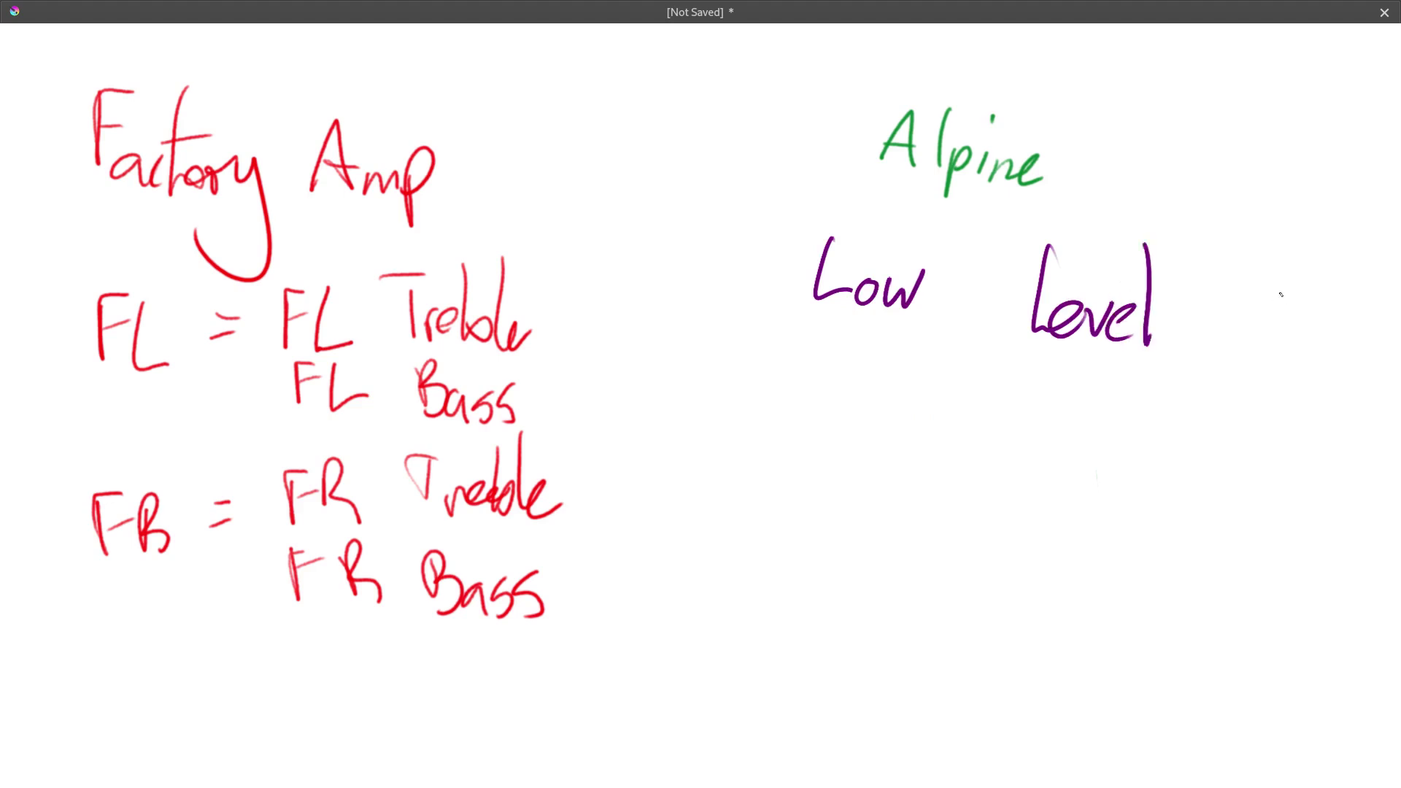
mouse_move(1217, 267)
mouse_down()
mouse_move(1218, 328)
mouse_move(1255, 333)
mouse_up()
mouse_move(1286, 268)
mouse_down()
mouse_move(1277, 325)
mouse_move(1306, 289)
mouse_move(1324, 329)
mouse_up()
drag(1279, 317, 1326, 324)
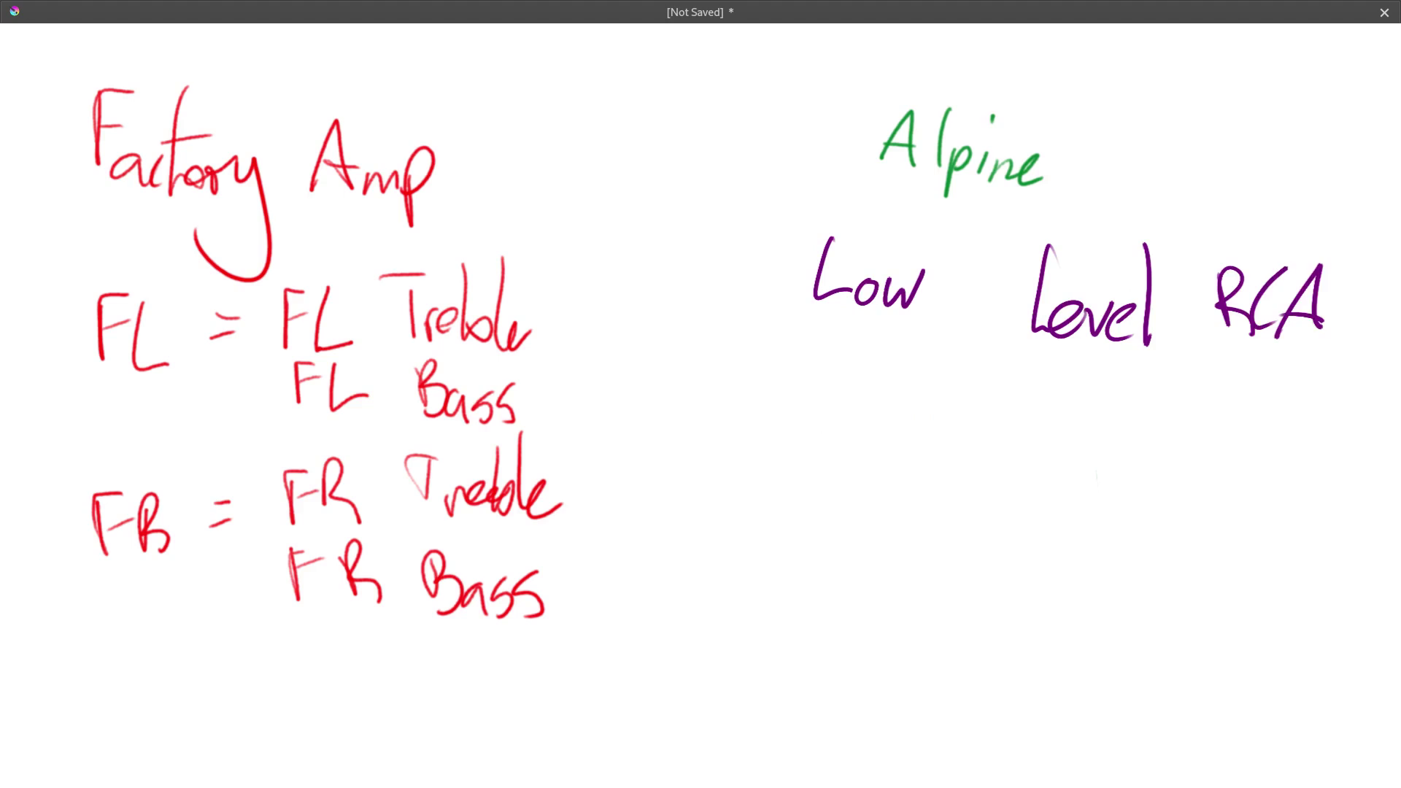
Step: Write purple 'Left' and 'Right' labels, and draw a black fork from FL Treble/Bass to Left
mouse_move(805, 389)
mouse_down()
mouse_move(881, 444)
mouse_move(921, 409)
mouse_up()
mouse_move(876, 449)
mouse_down()
mouse_move(921, 434)
mouse_move(941, 459)
mouse_up()
drag(928, 427, 965, 422)
mouse_move(1140, 407)
mouse_down()
mouse_move(1143, 477)
mouse_move(1177, 480)
mouse_up()
mouse_move(1197, 449)
mouse_down()
mouse_move(1197, 476)
mouse_move(1237, 454)
mouse_move(1204, 511)
mouse_up()
drag(1261, 430, 1274, 485)
mouse_move(1307, 411)
mouse_down()
mouse_move(1300, 497)
mouse_move(1338, 458)
mouse_up()
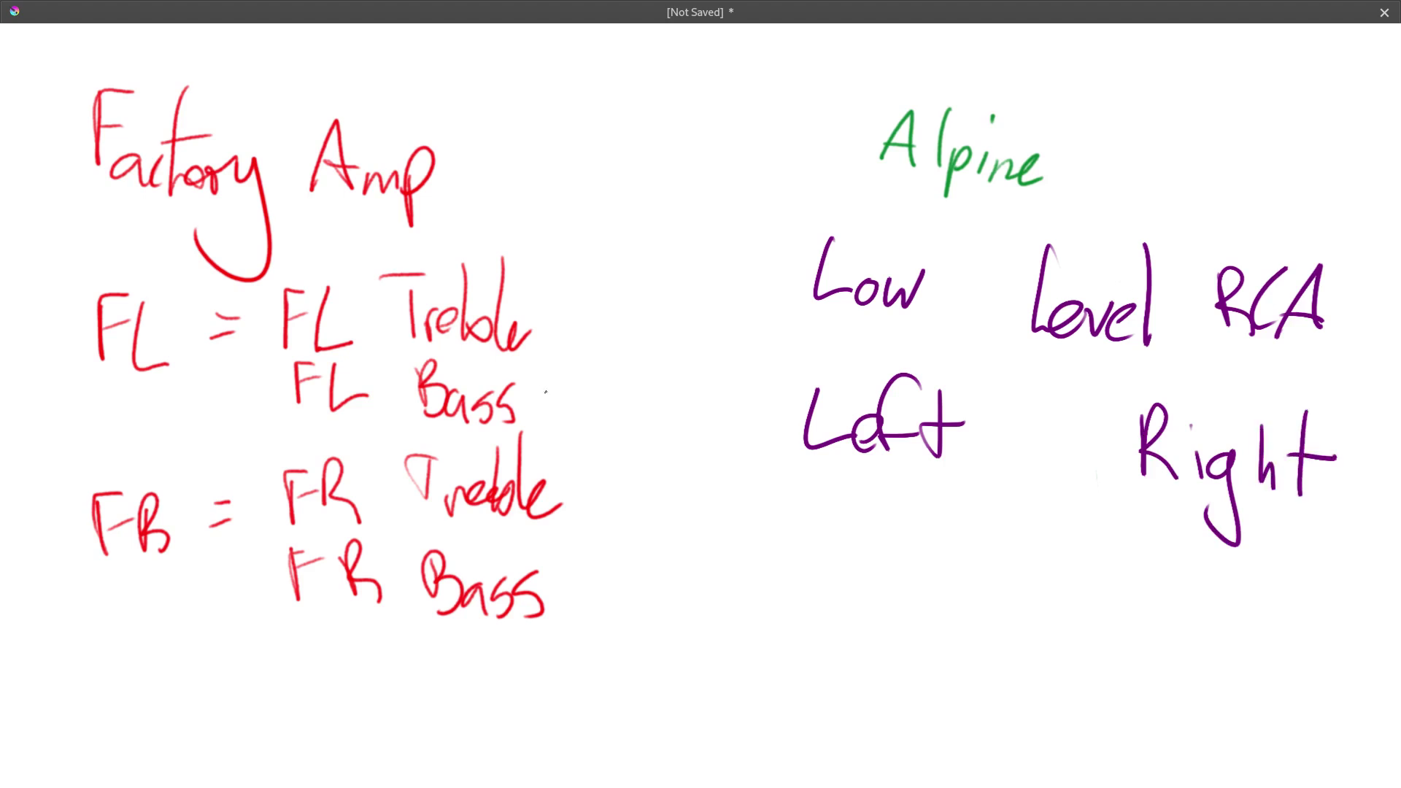
drag(545, 392, 626, 355)
mouse_move(559, 315)
mouse_down()
mouse_move(625, 357)
mouse_move(744, 381)
mouse_move(790, 407)
mouse_up()
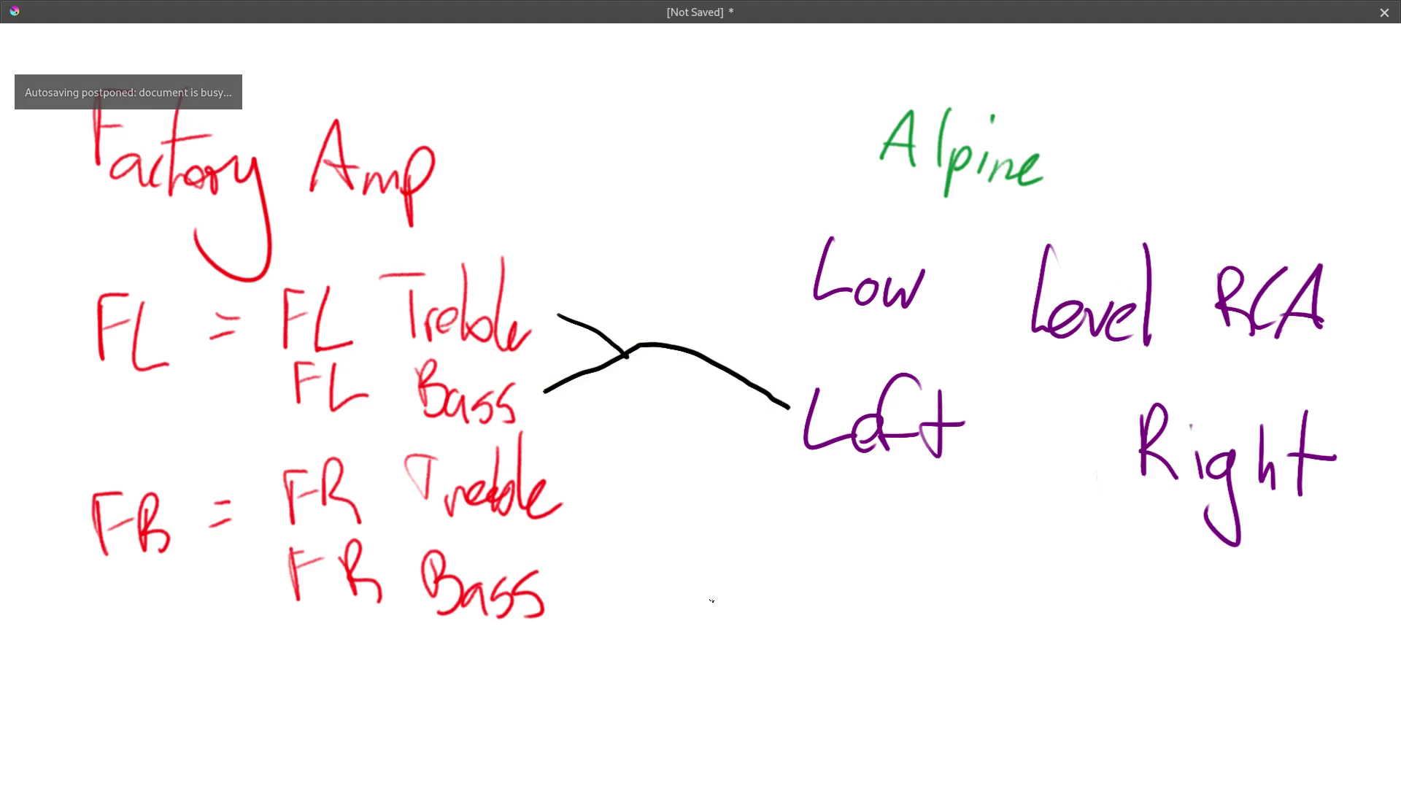
Step: Draw a black forked line joining FR Treble and FR Bass to Right
drag(562, 605, 632, 556)
mouse_move(553, 509)
mouse_down()
mouse_move(641, 553)
mouse_move(1144, 504)
mouse_up()
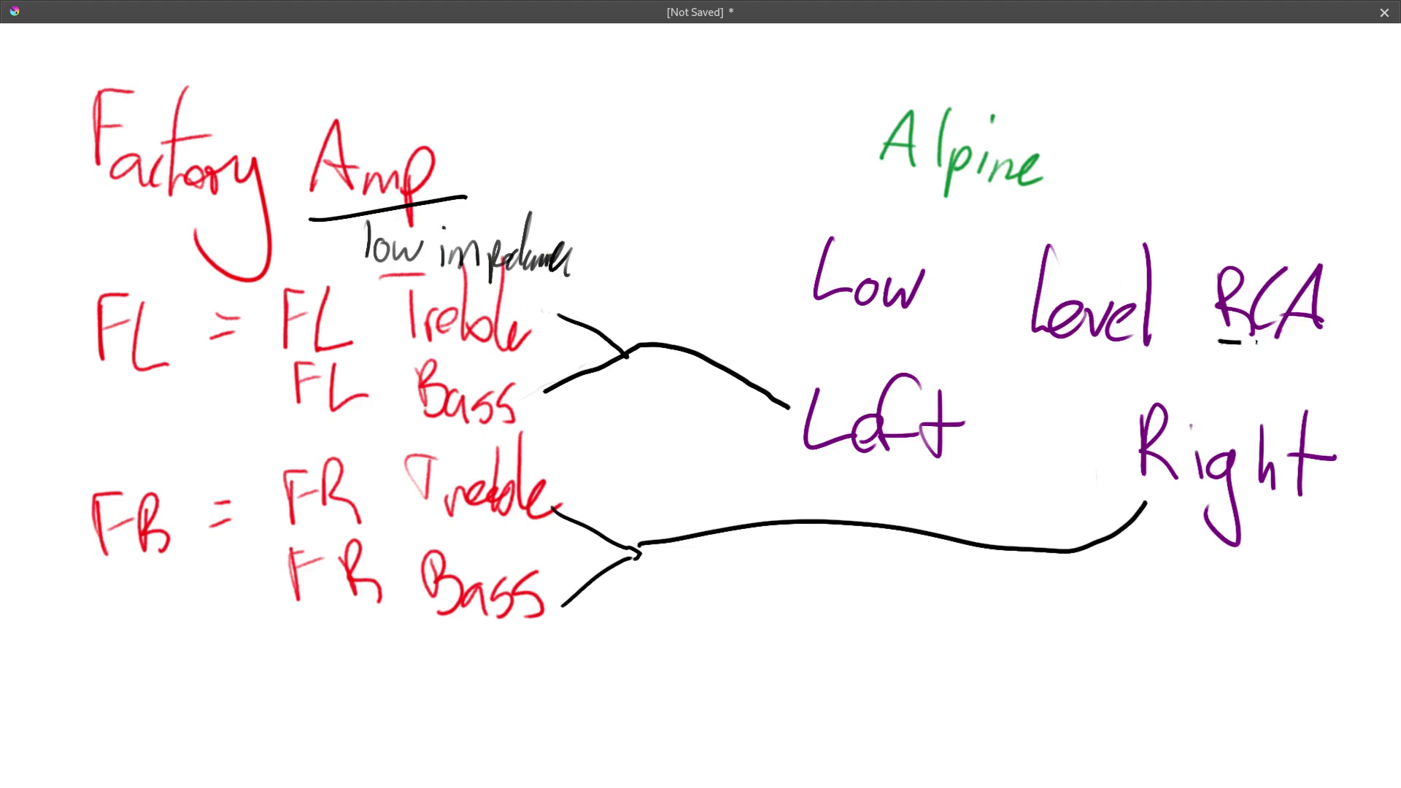
Step: Extend the underline beneath RCA and run a blue line from the FR converters to Right
drag(1303, 341, 1358, 340)
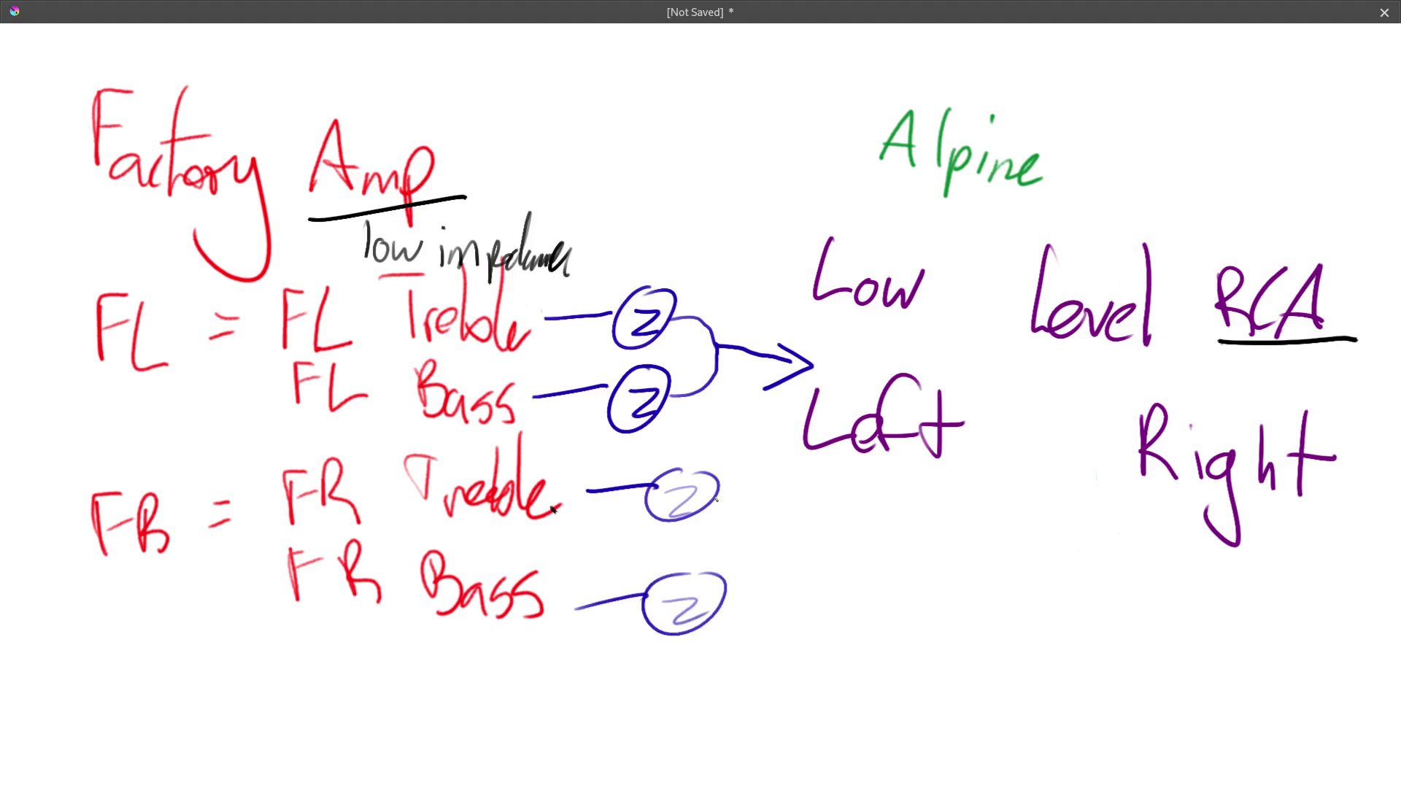
drag(819, 547, 1110, 513)
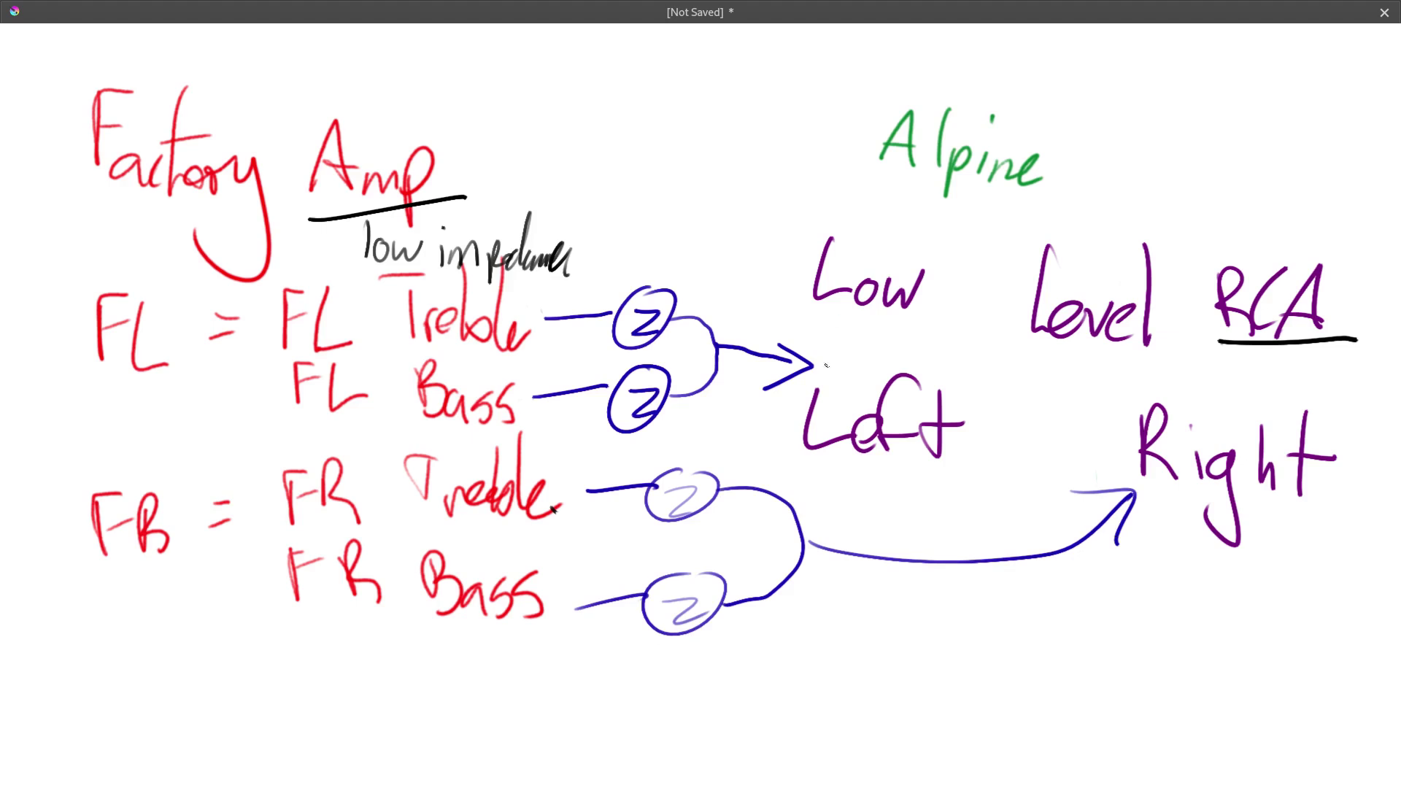